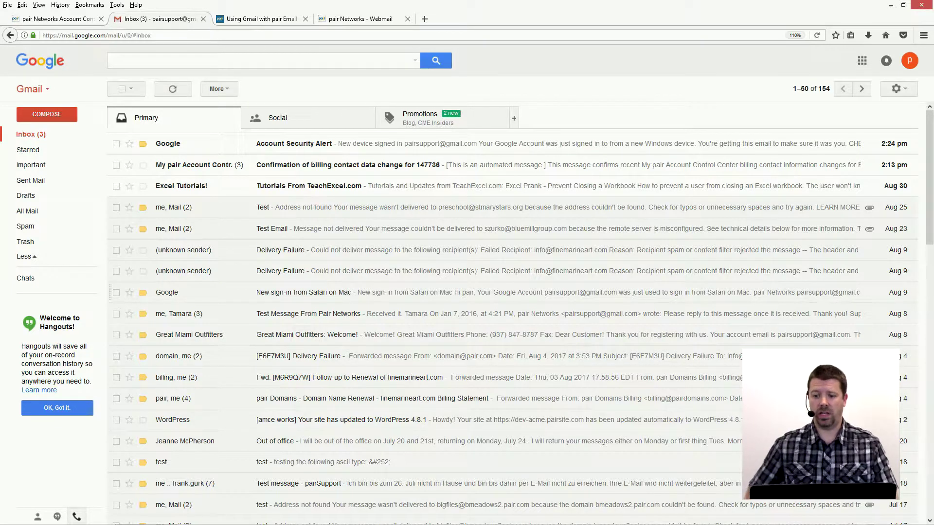
- Open Gmail's full Settings on the Accounts and Import tab
click(897, 88)
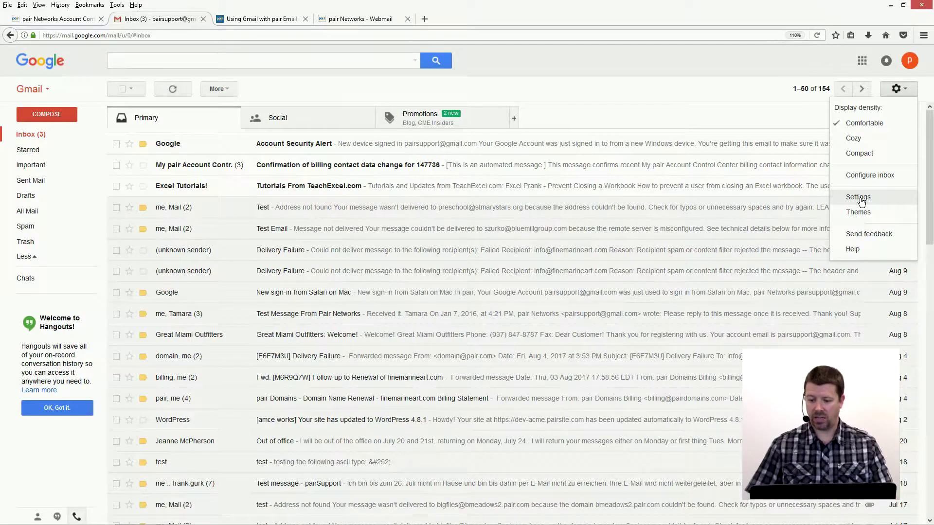
click(861, 199)
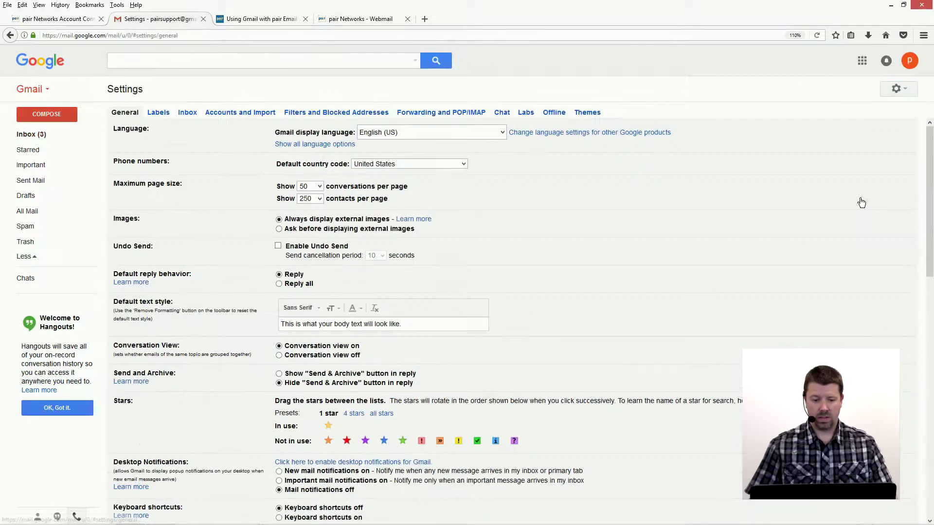
click(239, 113)
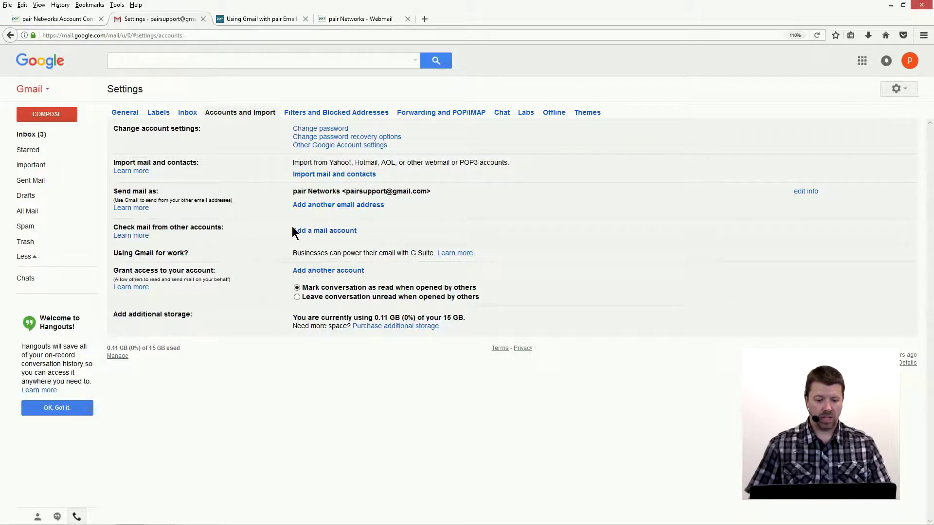
- Add a mail account with the pair Networks mailbox address and choose to import its mail over POP3
click(314, 232)
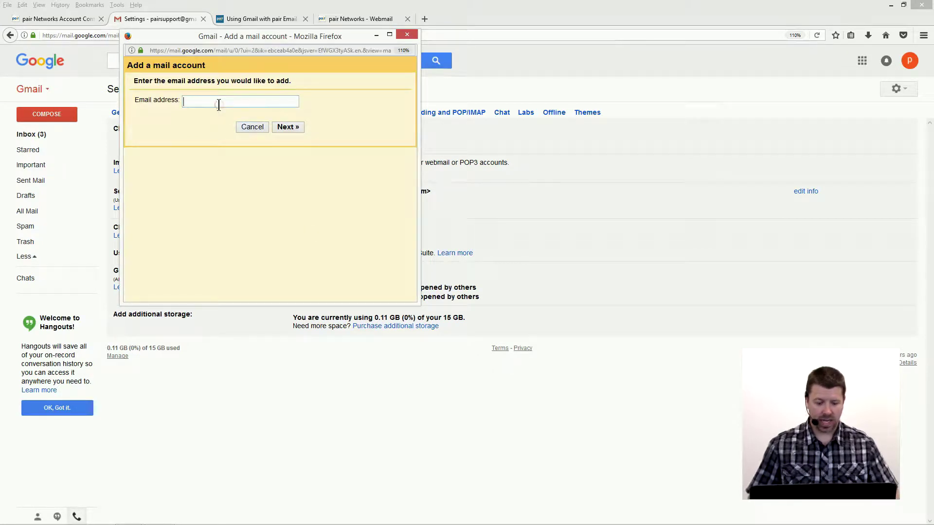
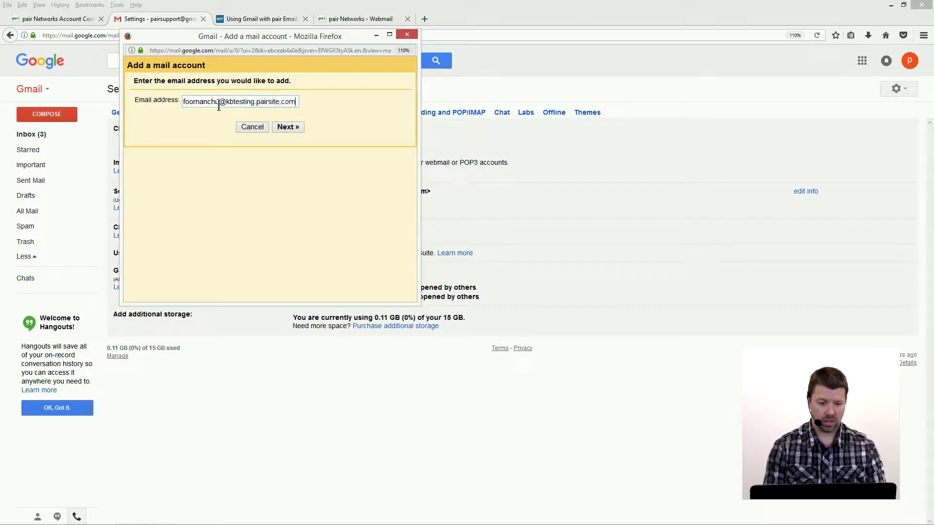
click(276, 128)
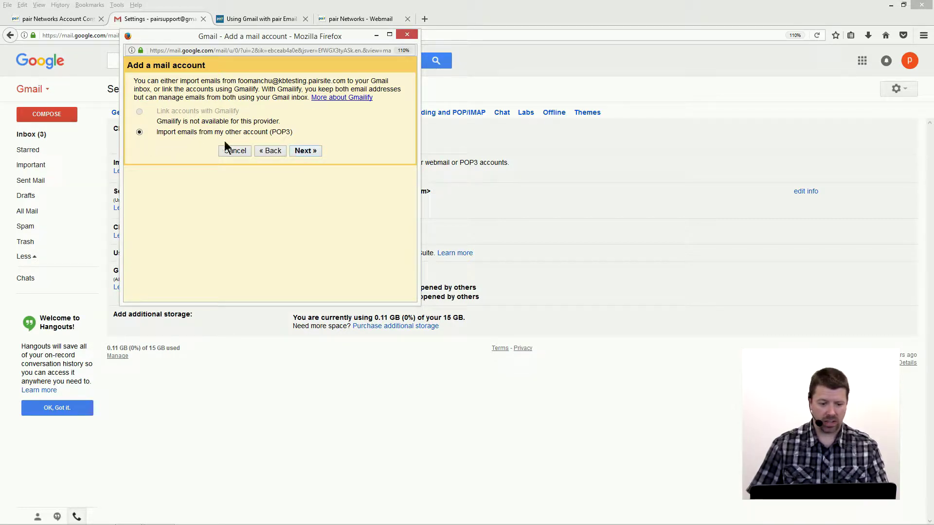
click(297, 151)
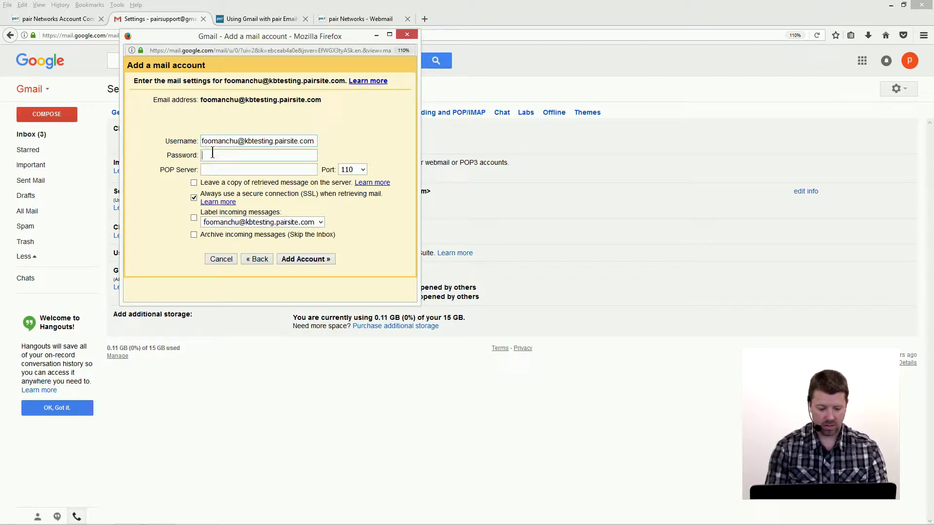
- Add the account with the mailbox password, POP server username.mail.pairserver.com and port 995, without saving the login
text(********)
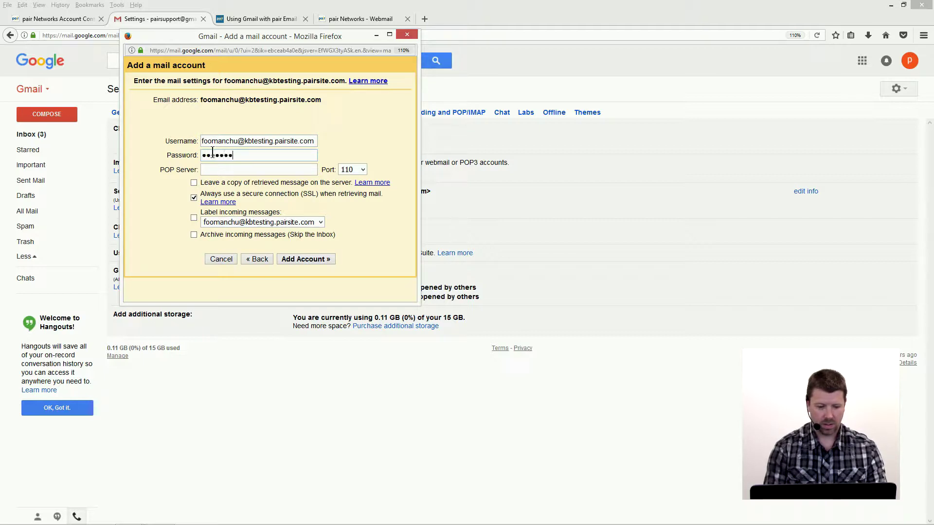
text(**********)
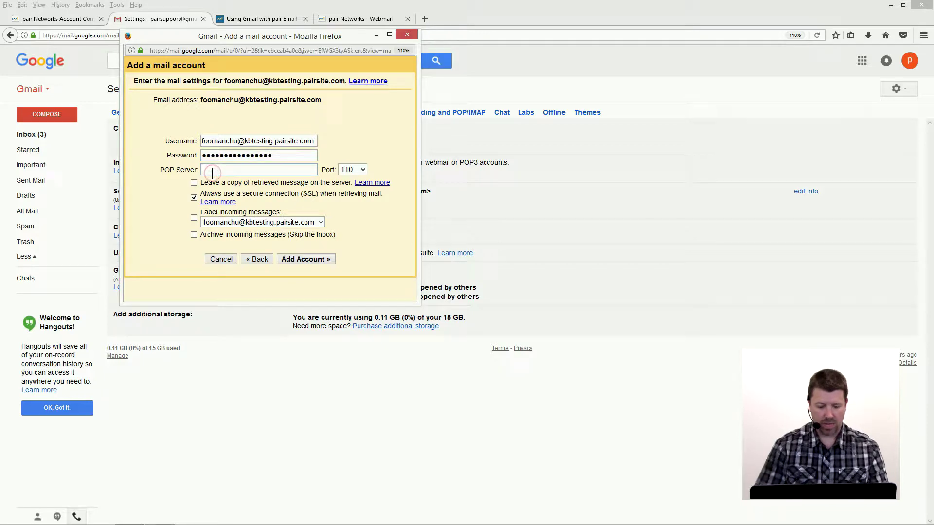
text(user)
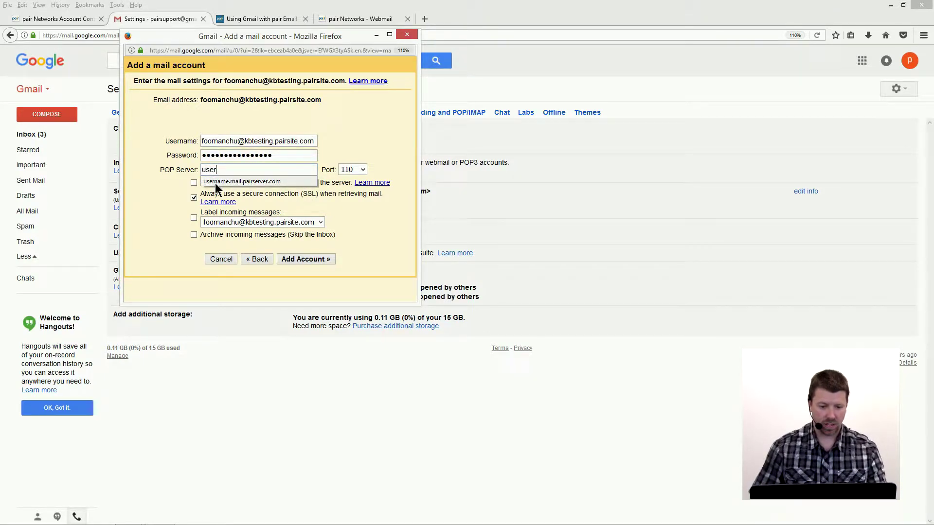
click(215, 183)
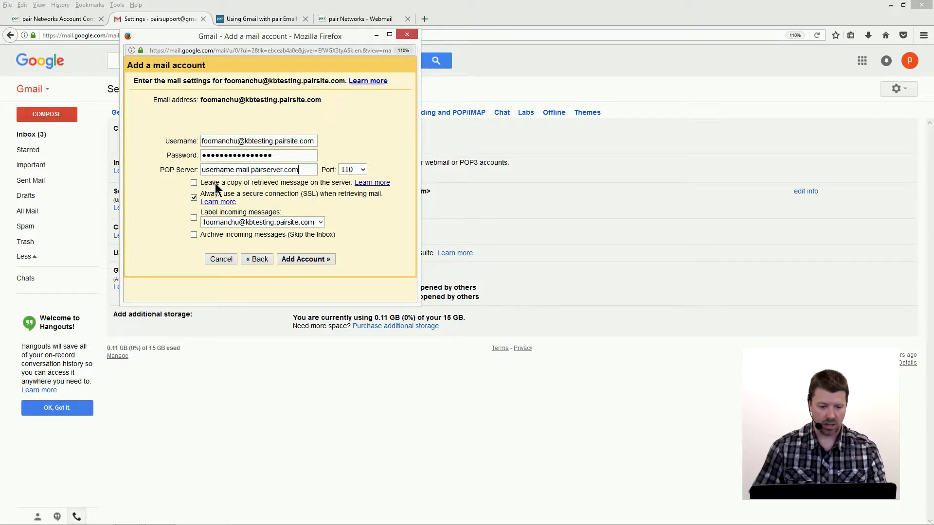
click(363, 170)
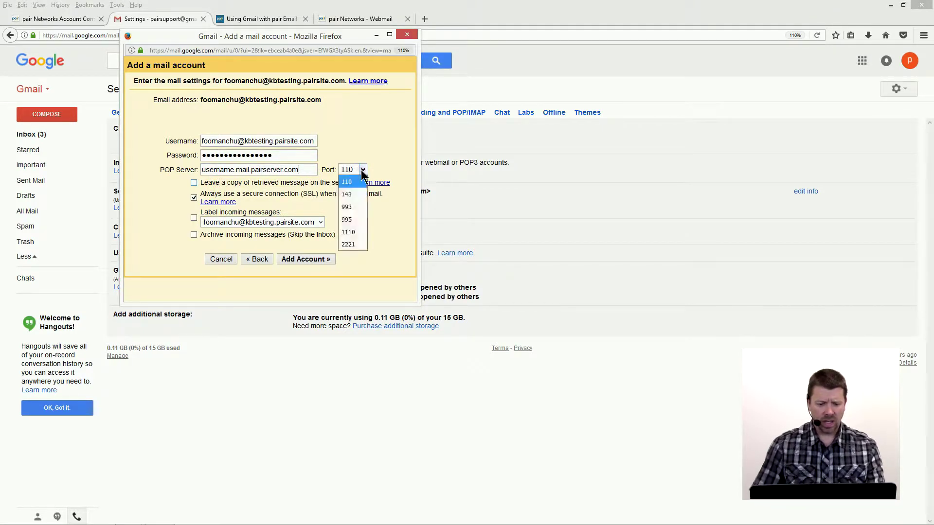
click(353, 222)
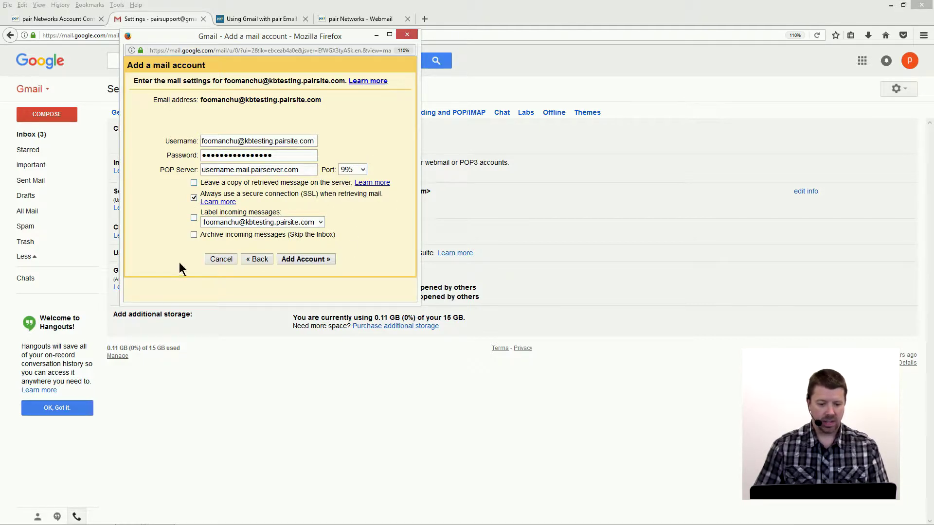
click(297, 258)
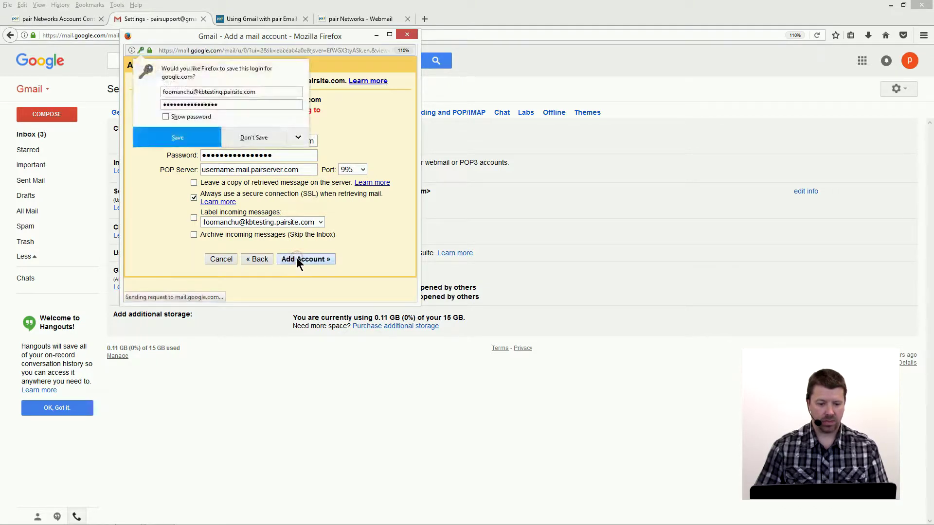
click(249, 140)
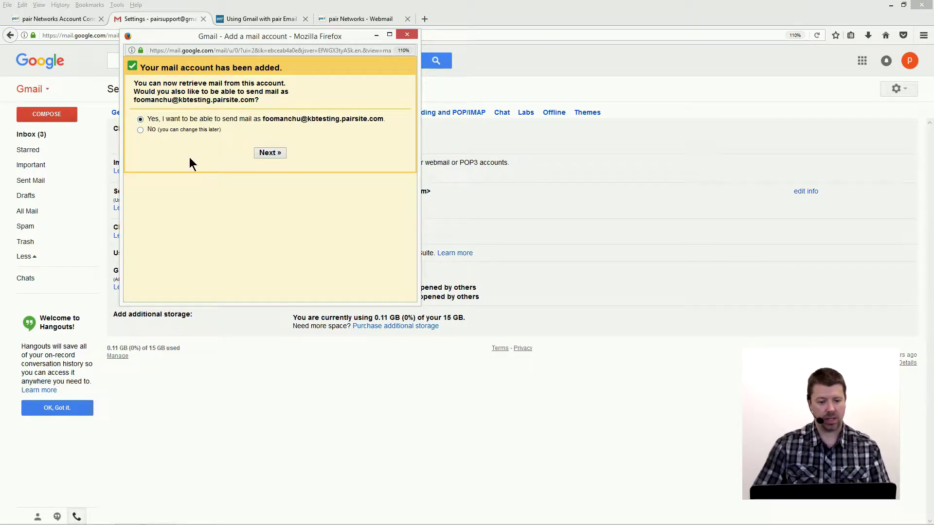
- Choose to also send mail as the pair Networks address and continue to the SMTP server step
click(267, 154)
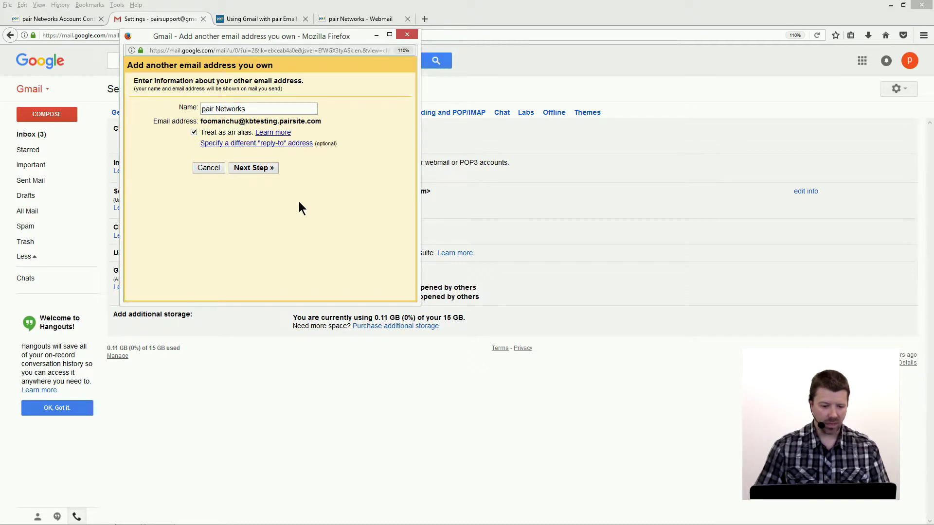
click(239, 167)
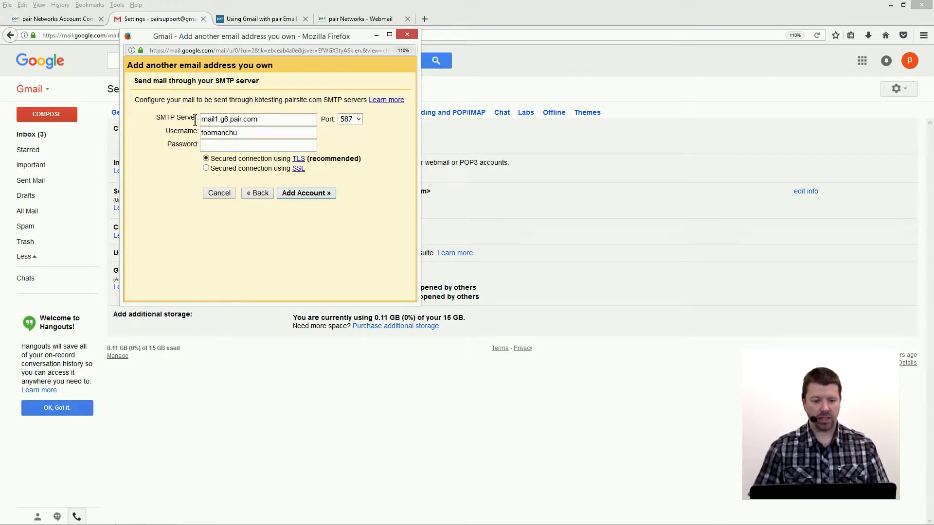
- Replace the SMTP server with username.mail.pairserver.com, keeping port 587
triple_click(279, 120)
key(BackSpace)
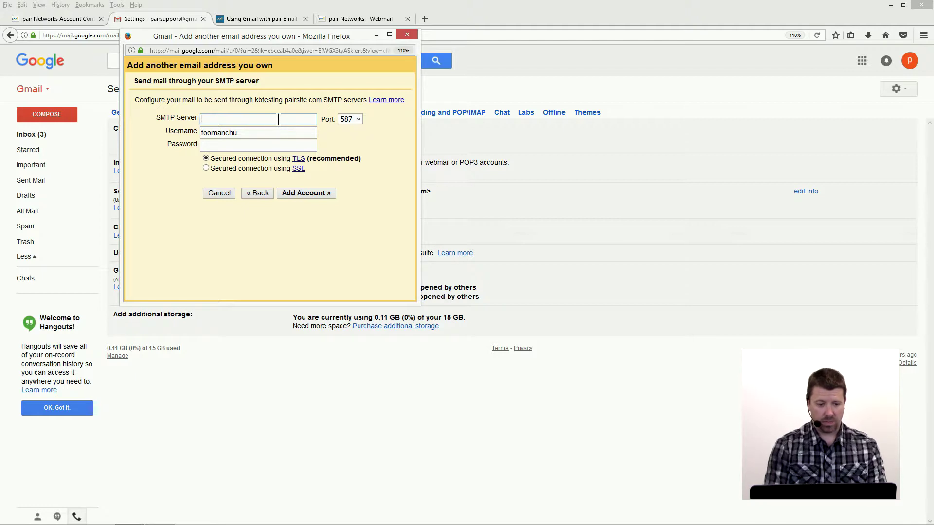
text(username.)
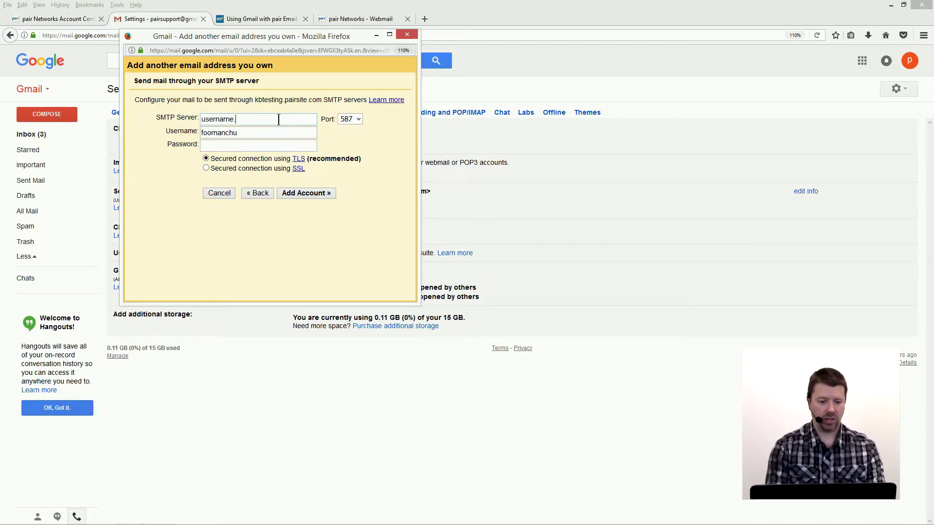
text(mail.pair)
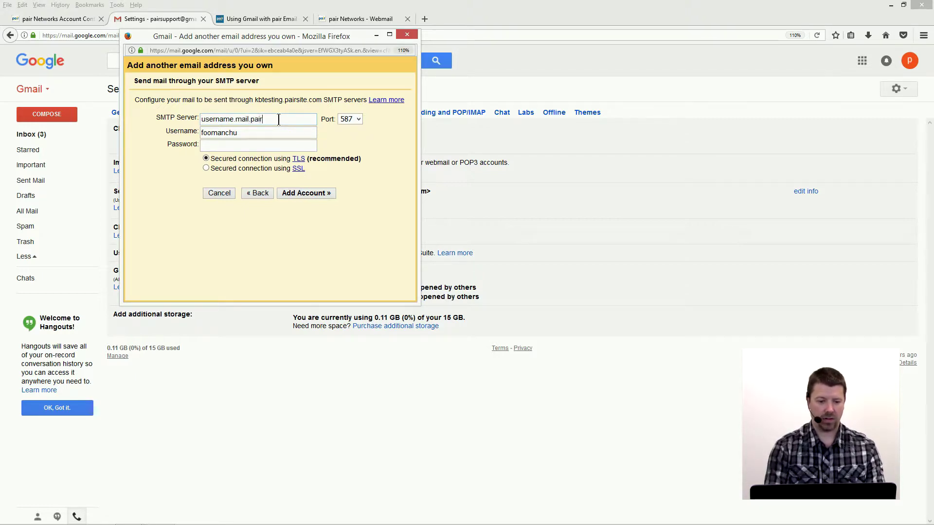
text(server.com)
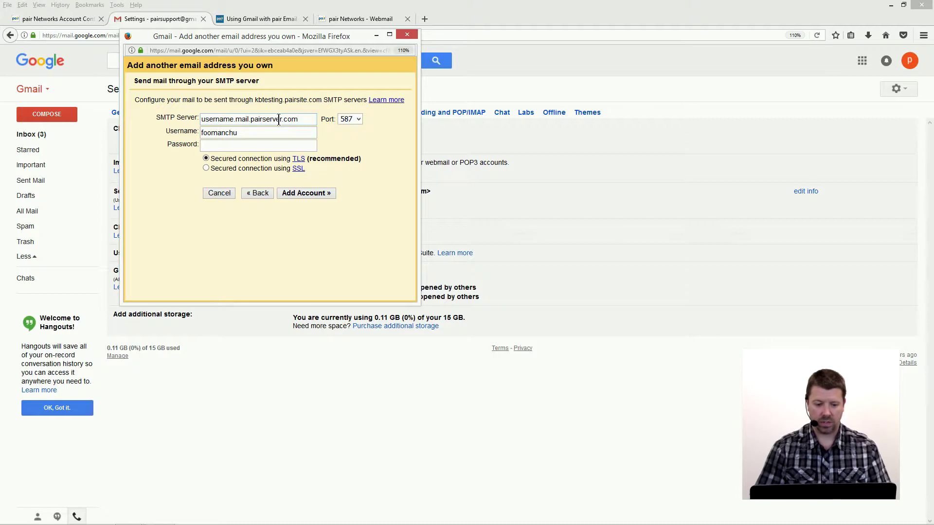
click(359, 120)
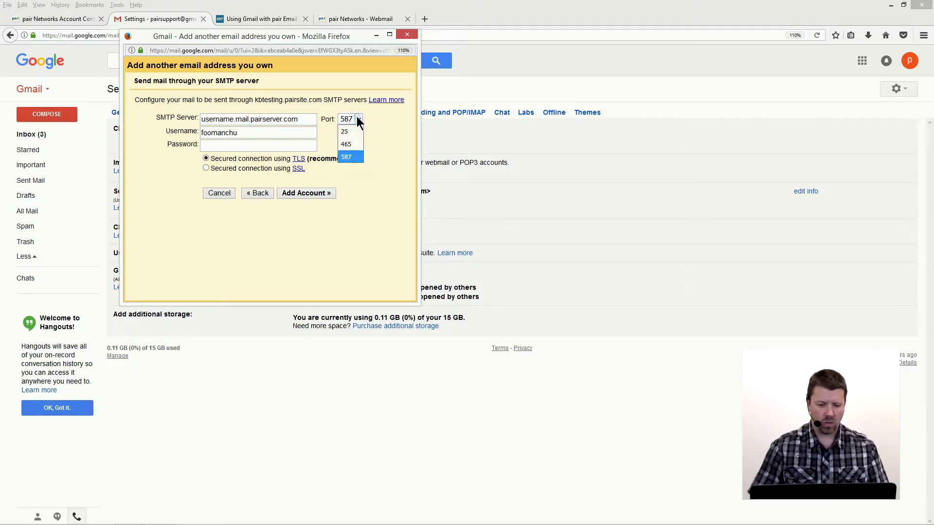
click(358, 121)
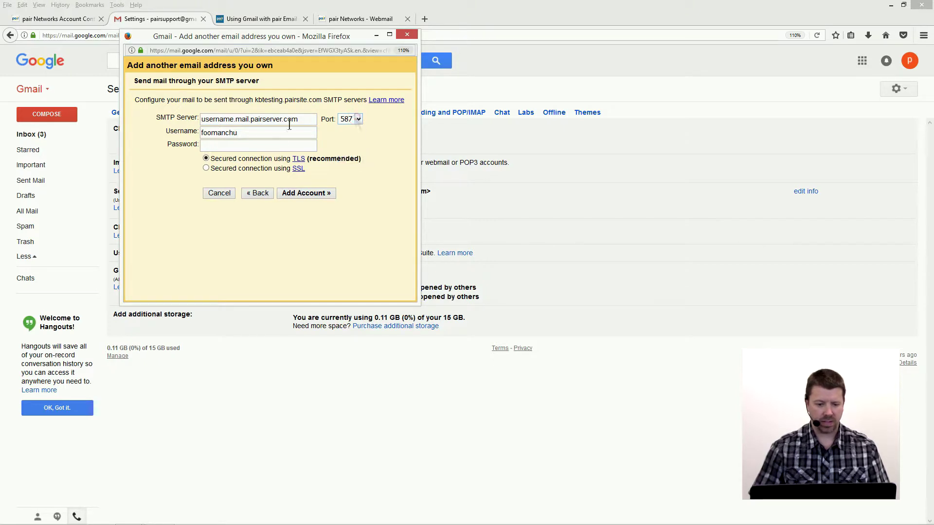
- Complete the SMTP username as the full mailbox address and enter its password
click(273, 129)
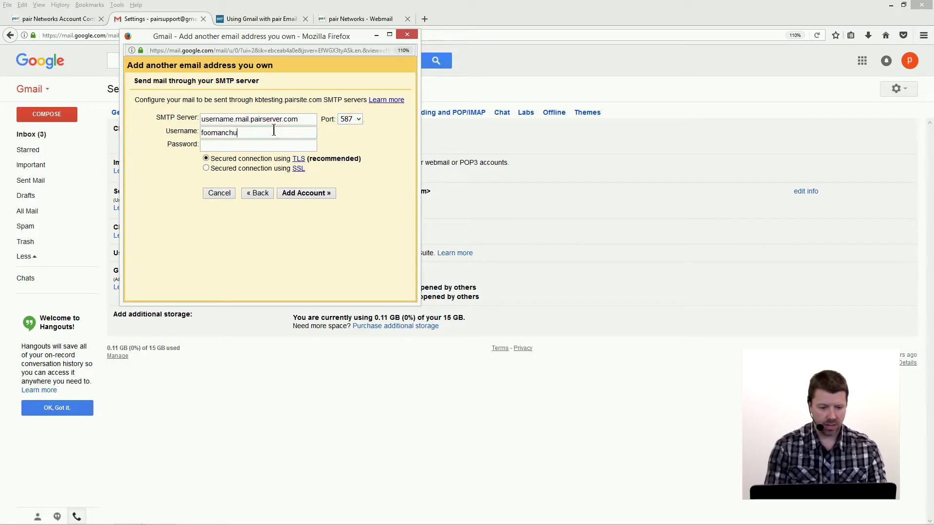
text(@)
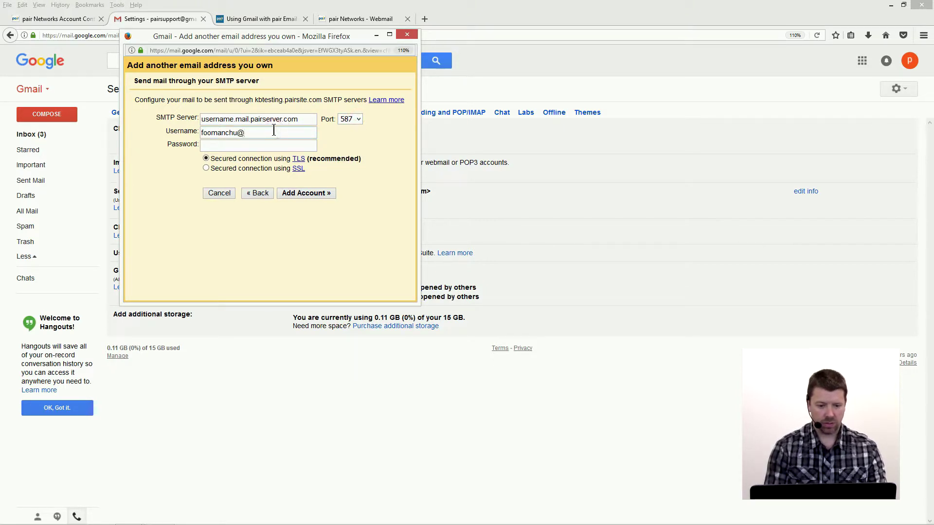
text(kt)
key(BackSpace)
key(BackSpace)
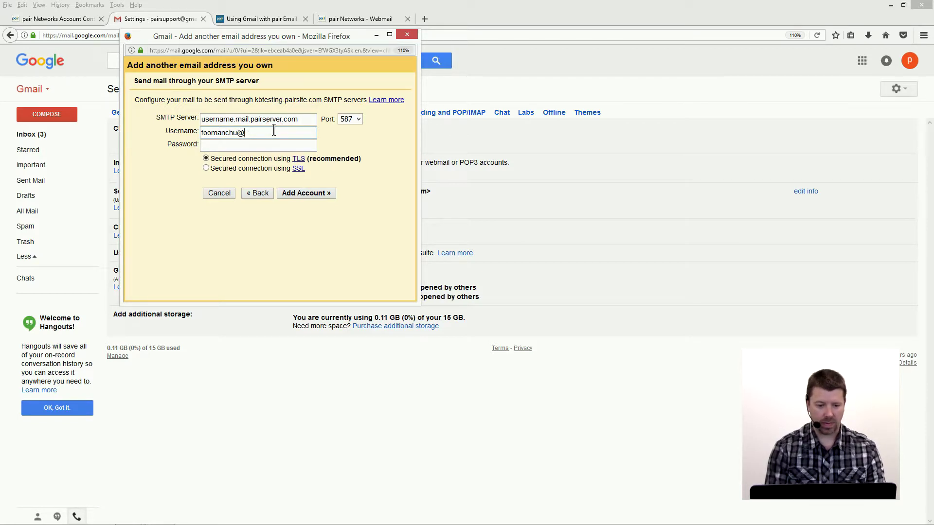
text(kb)
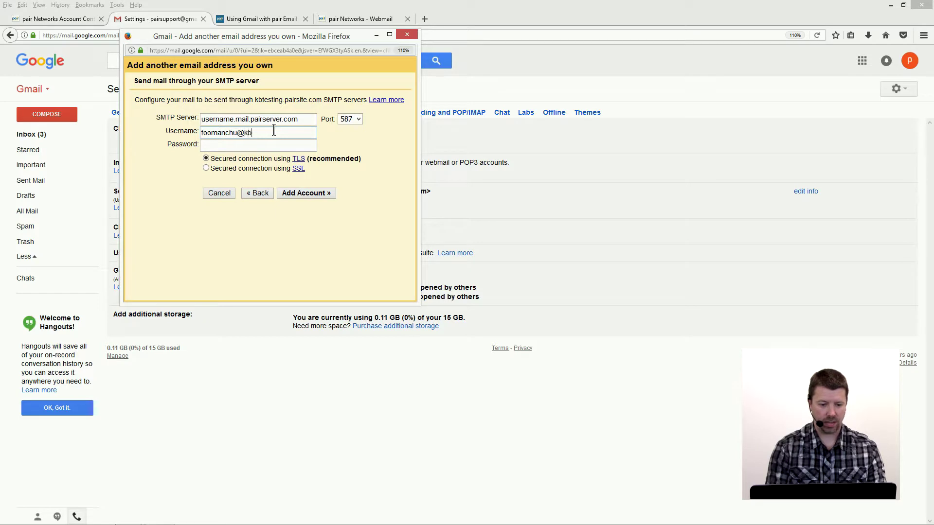
text(testin)
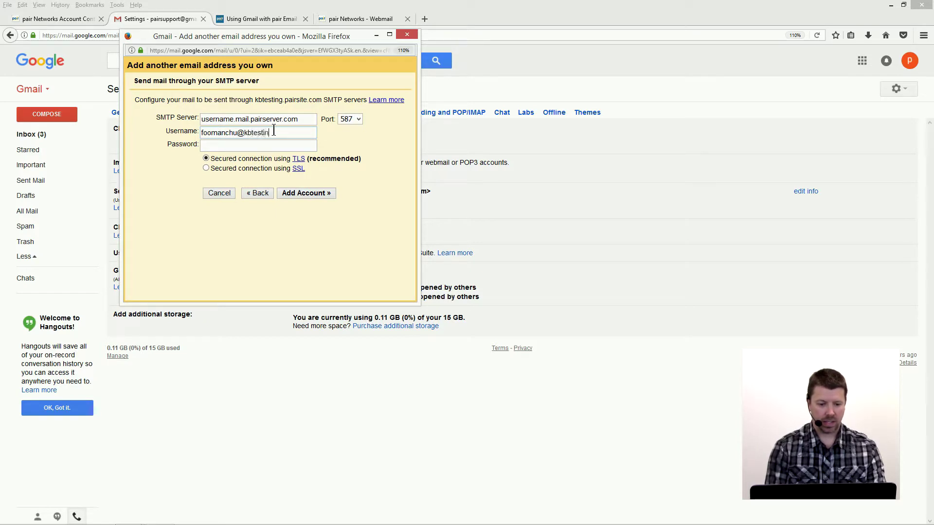
text(g.pairserver.com)
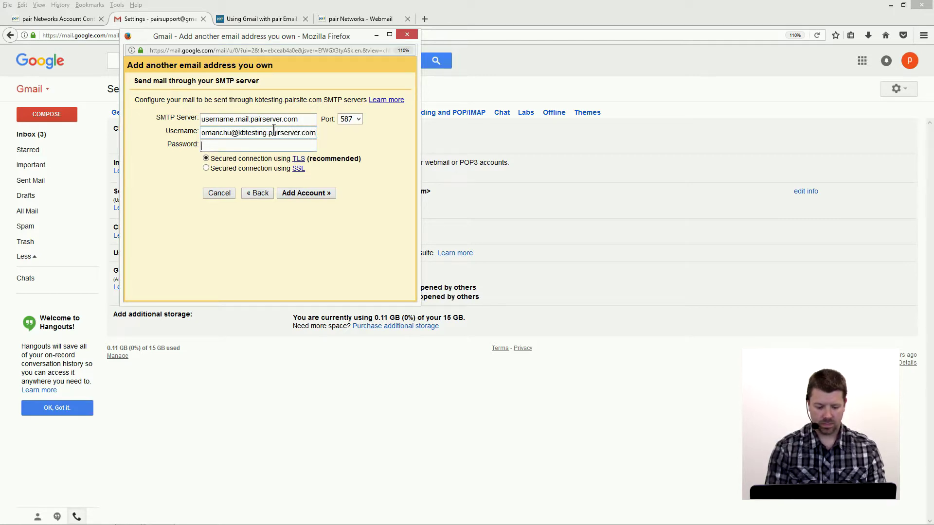
text(********)
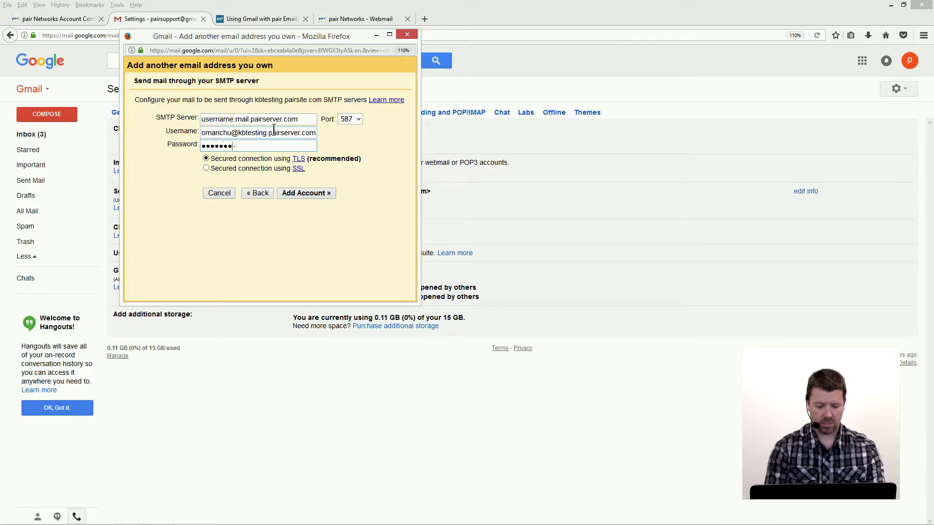
text(*********)
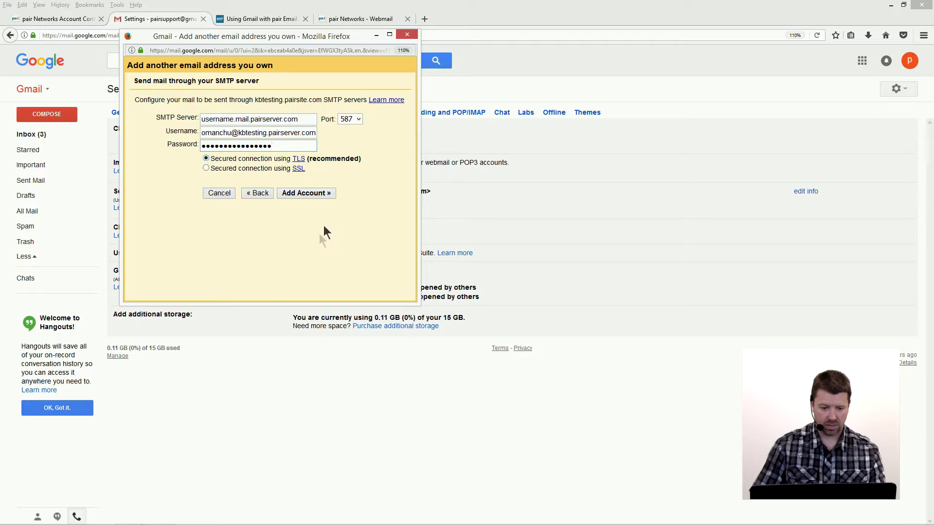
- Submit the SMTP settings for verification, decline saving the login, and return to Gmail settings
click(290, 193)
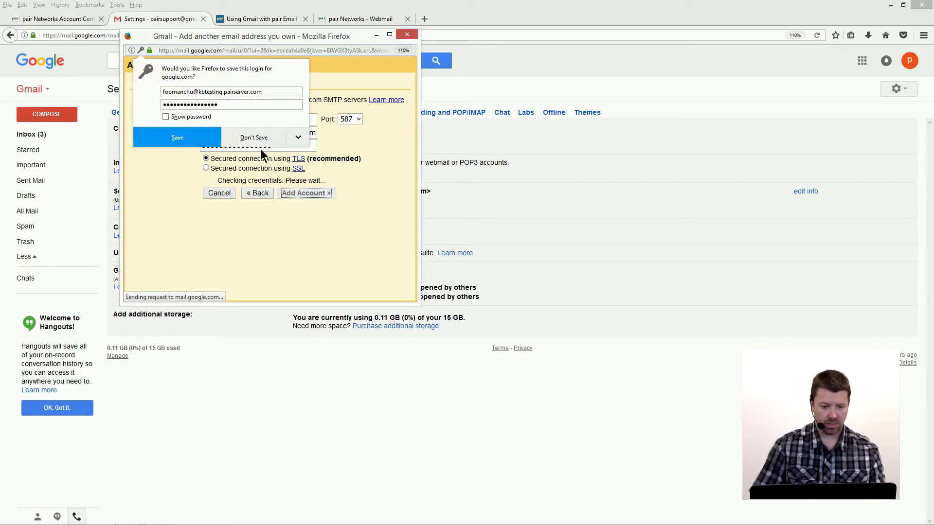
click(257, 138)
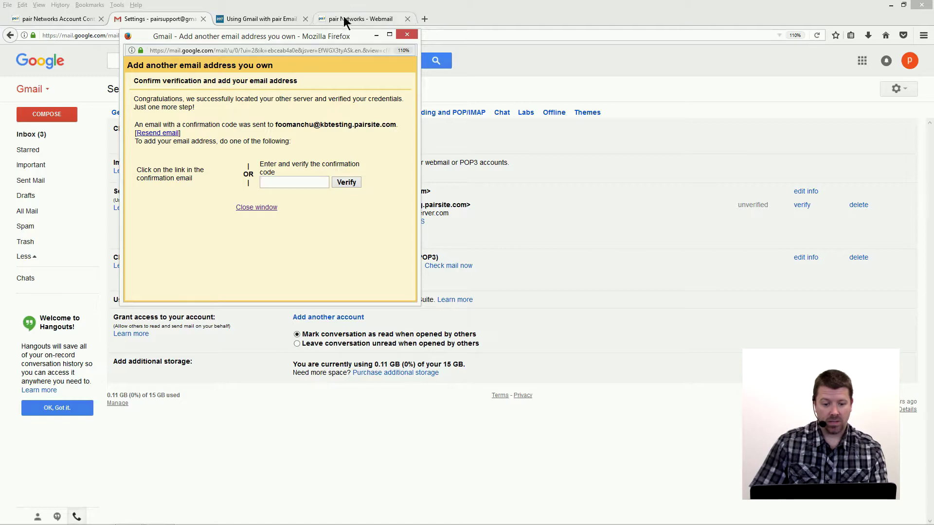
click(141, 19)
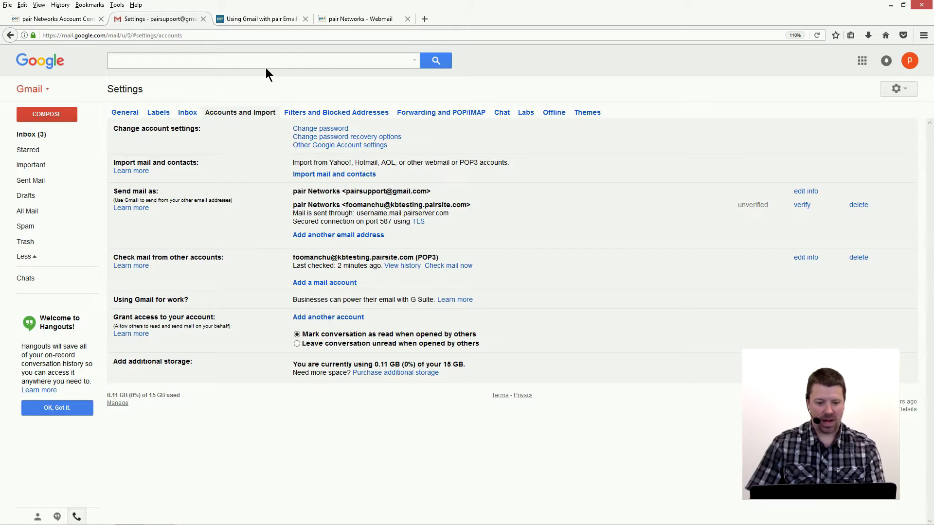
- Open the Gmail Confirmation email from the inbox and select its confirmation code
click(30, 136)
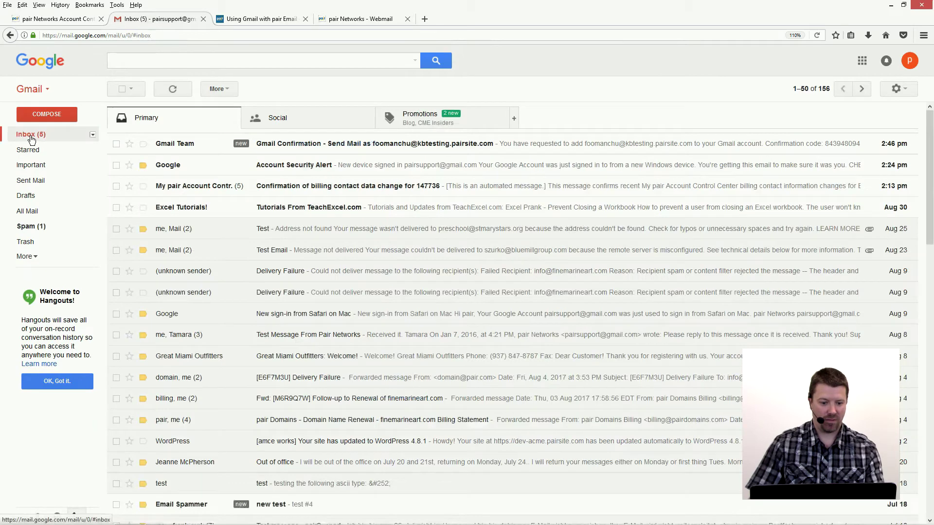
click(331, 143)
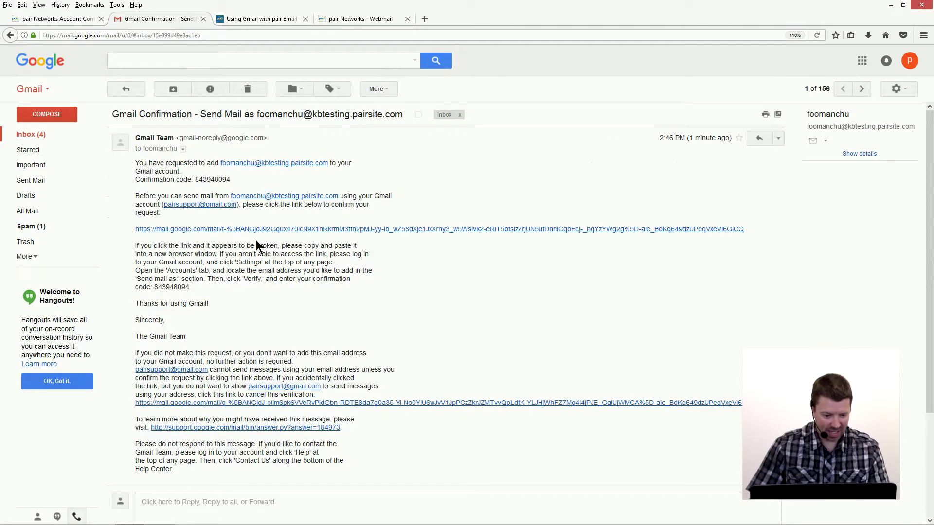
double_click(201, 179)
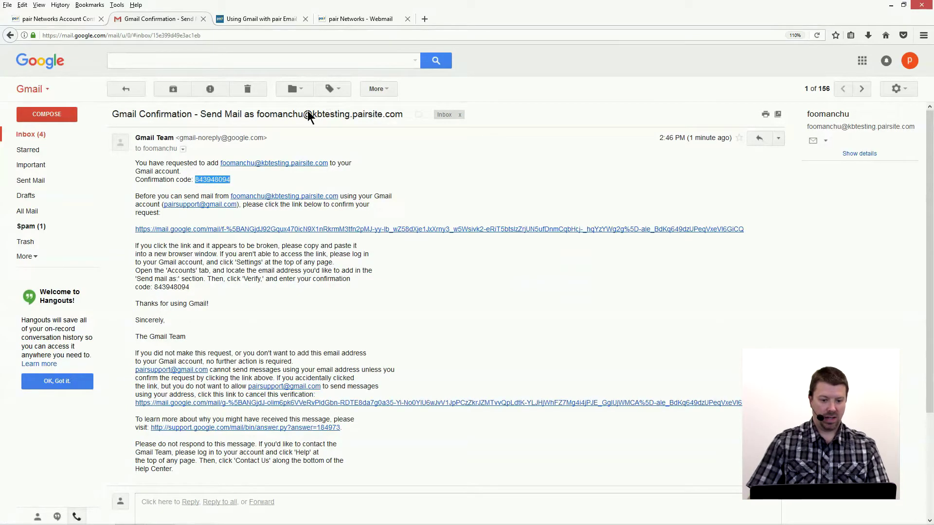
click(48, 113)
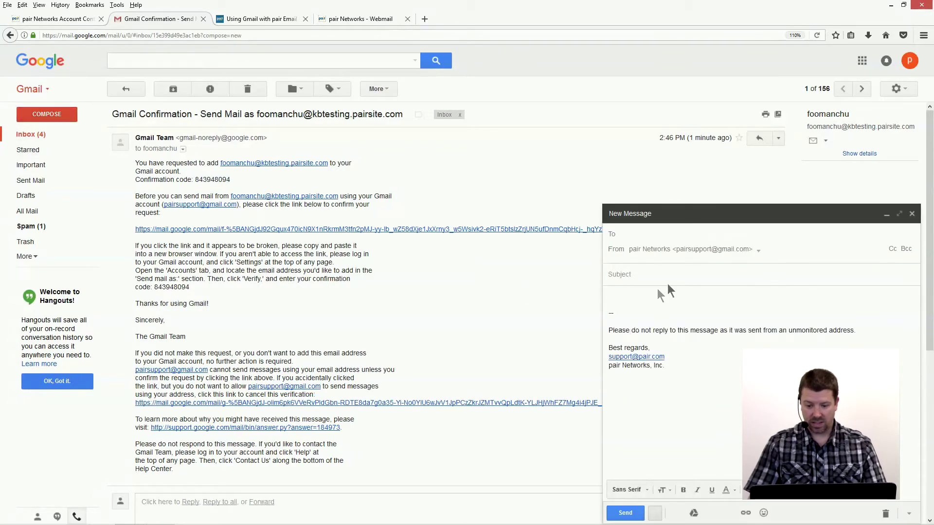
- Set the new draft's From address to the pair Networks mailbox
click(757, 251)
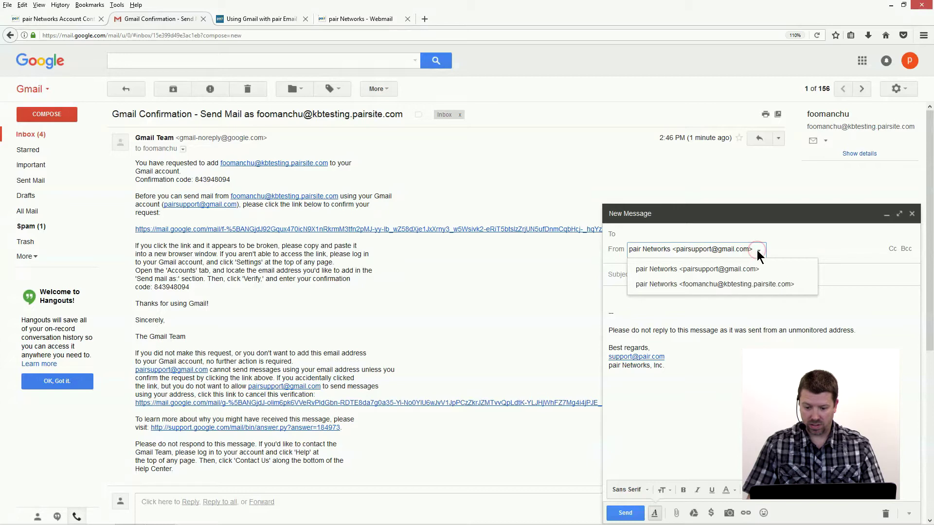
click(752, 289)
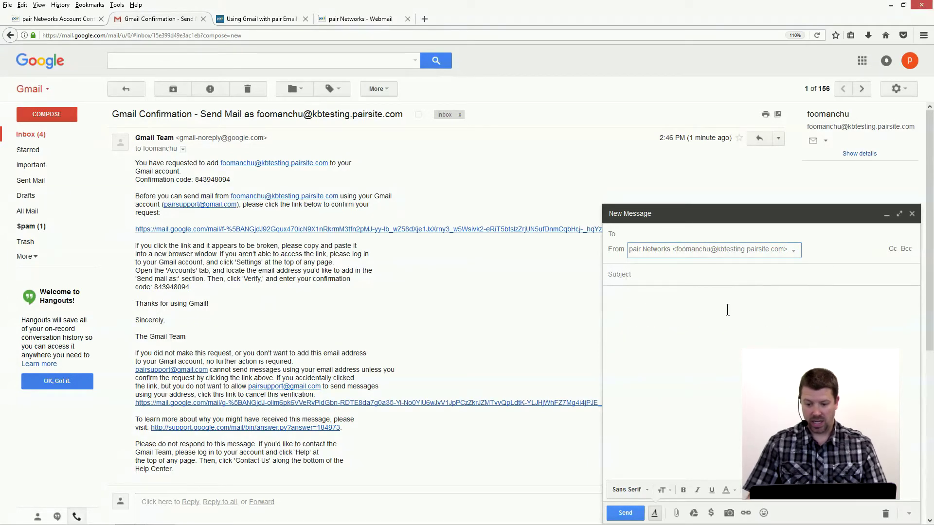